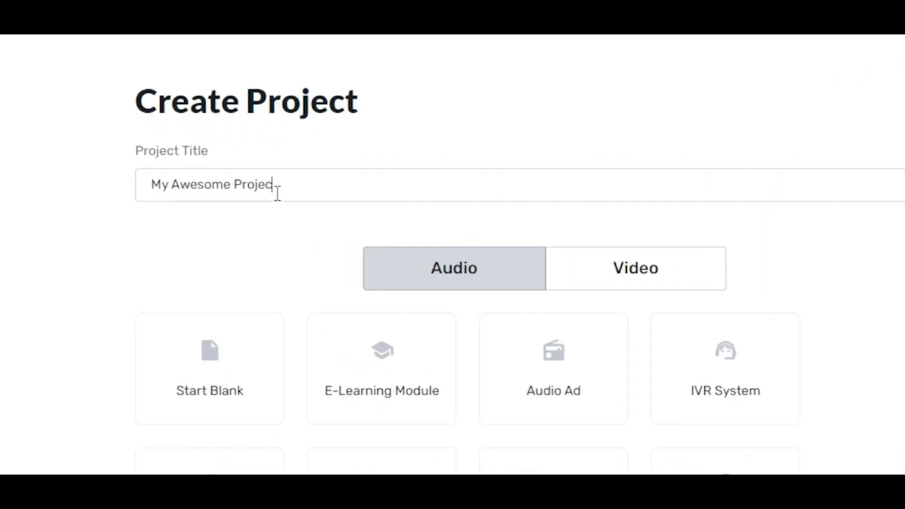
Title the project 'voice changer' and create it from the blank audio template.
key("BackSpace")
key("BackSpace")
key("BackSpace")
key("BackSpace")
key("BackSpace")
key("BackSpace")
key("BackSpace")
key("BackSpace")
key("BackSpace")
key("BackSpace")
key("BackSpace")
key("BackSpace")
key("BackSpace")
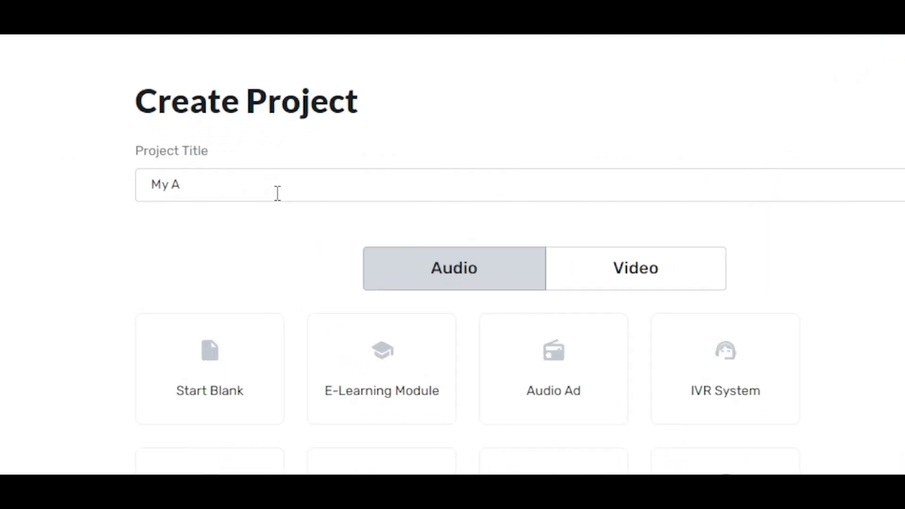
type("voice changer")
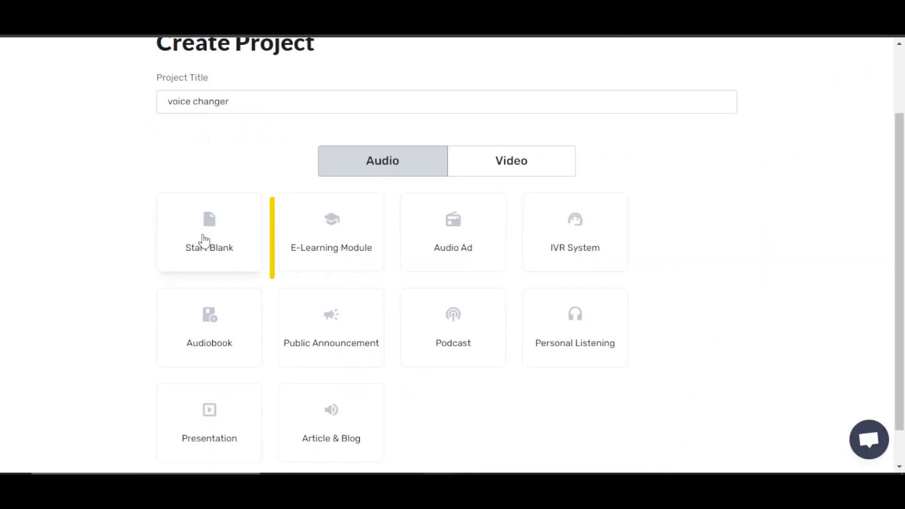
left_click(202, 380)
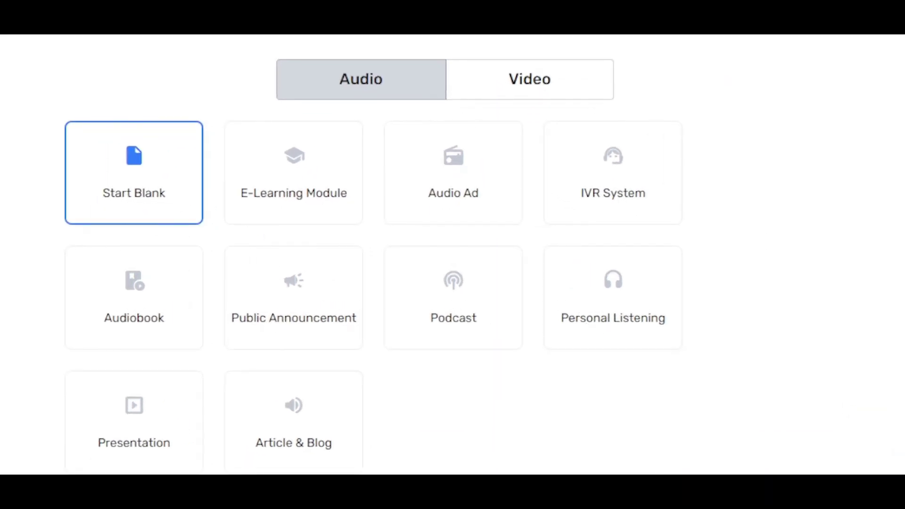
key("Return")
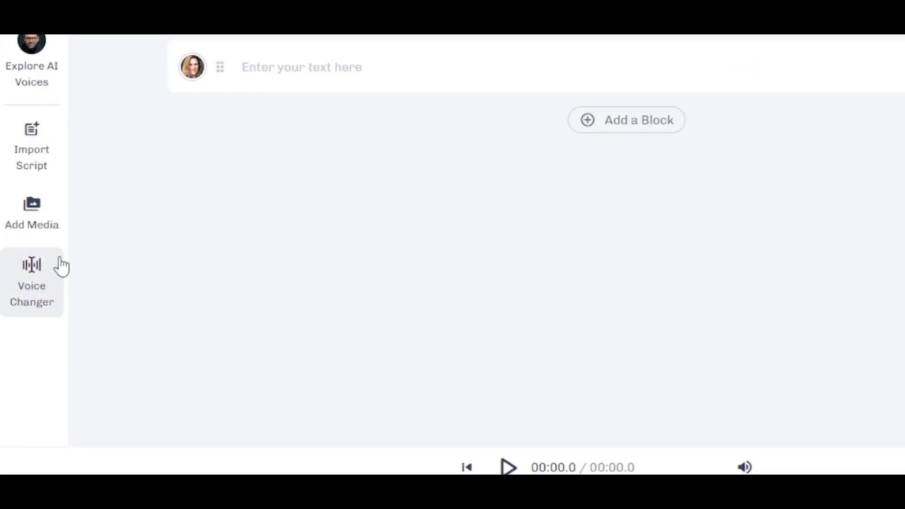
Upload an MP3 audio file through the Voice Changer in the sidebar.
left_click(29, 275)
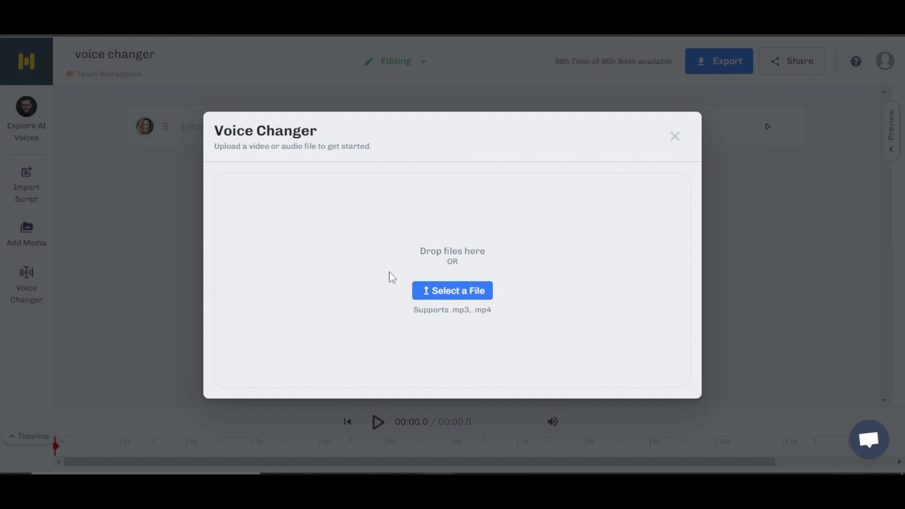
left_click(432, 291)
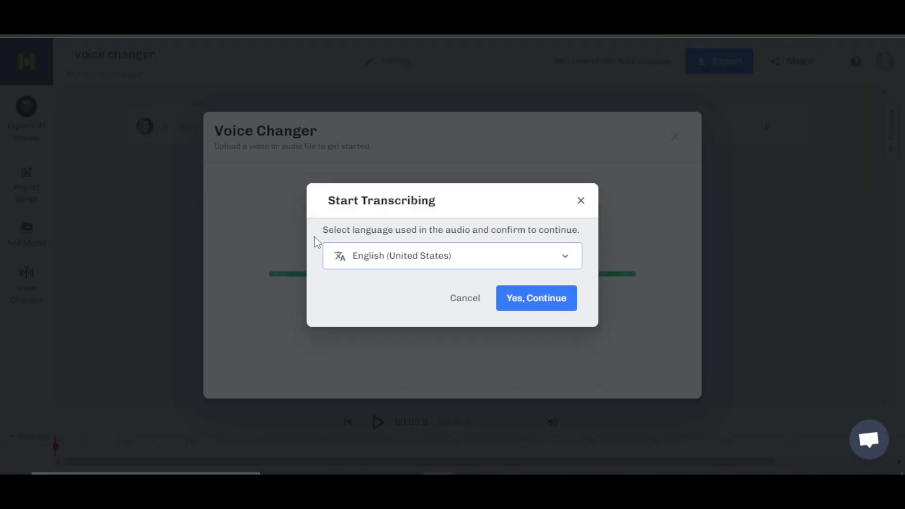
Transcribe the uploaded audio with English (United States) as the language.
left_click(447, 263)
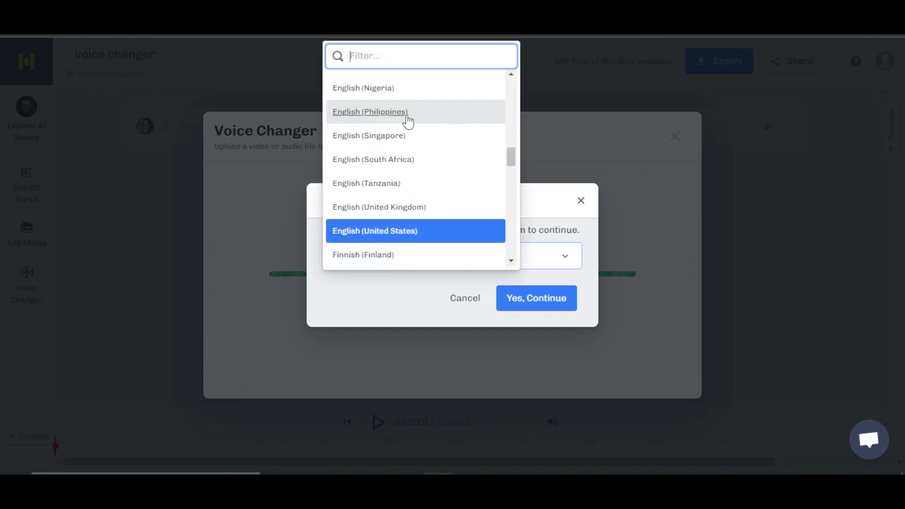
left_click(432, 233)
left_click(548, 301)
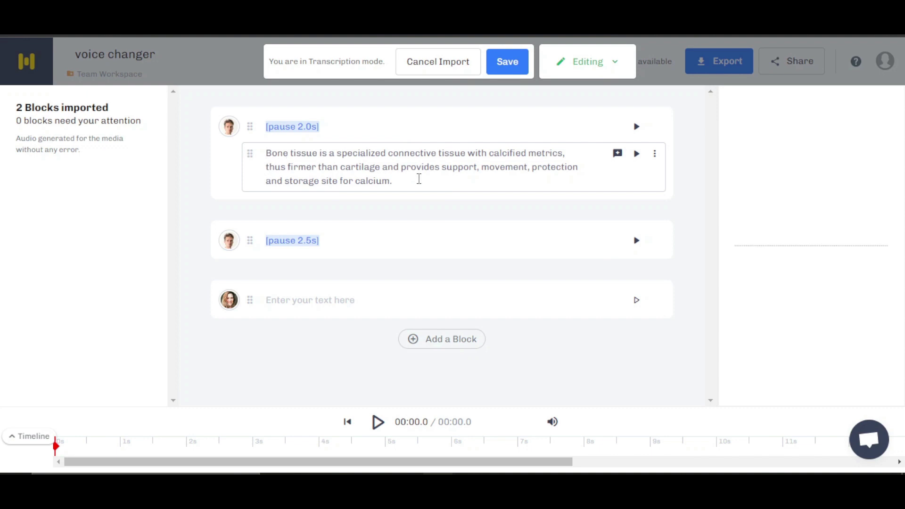
Select the Bone tissue block and bring up the options for the 2.5s pause row.
left_click(420, 179)
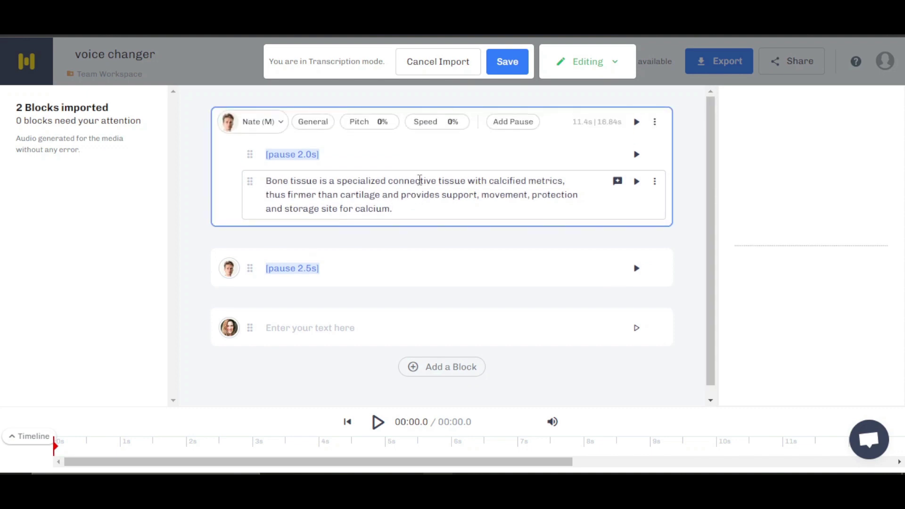
scroll(711, 289, "down", 1)
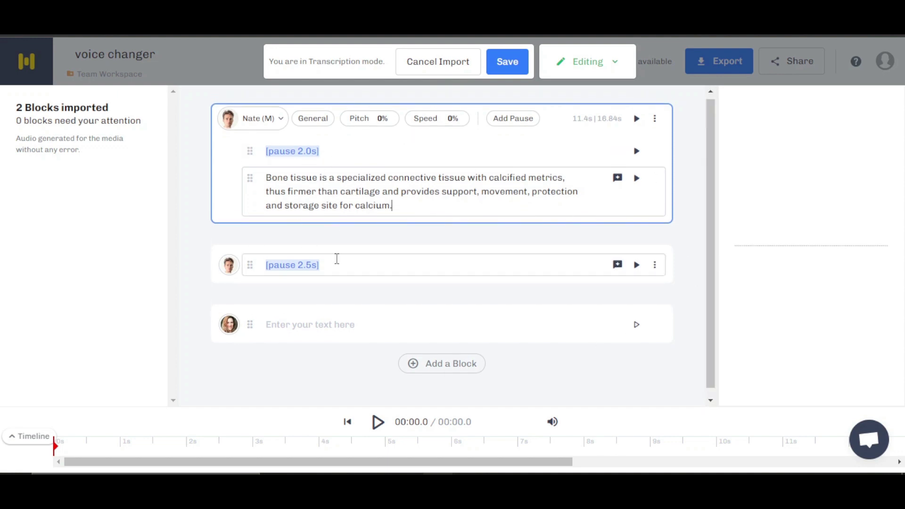
left_click(654, 265)
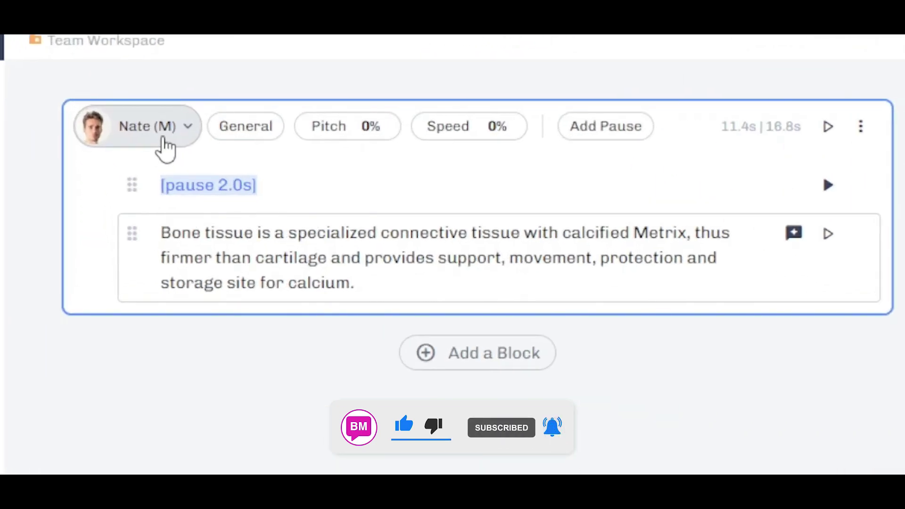
In the block's voice picker, keep English - US & Canada as the voice language.
left_click(162, 139)
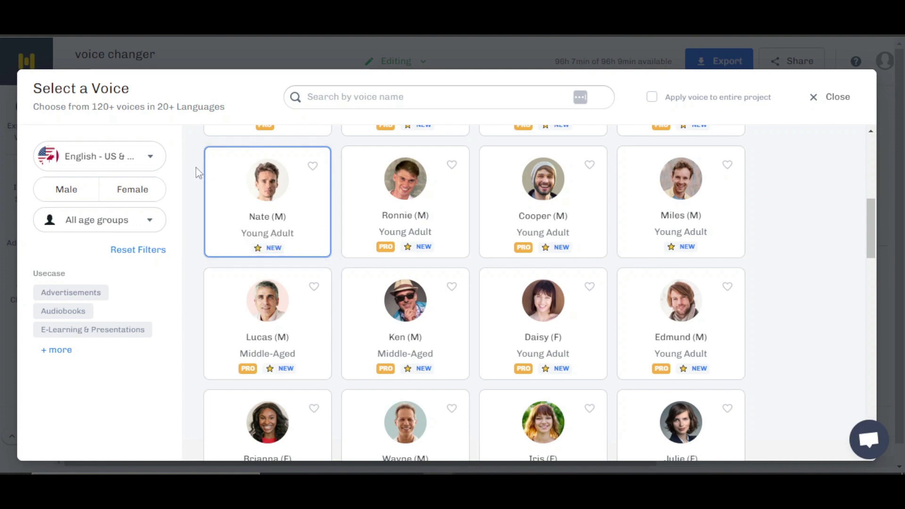
left_click(149, 160)
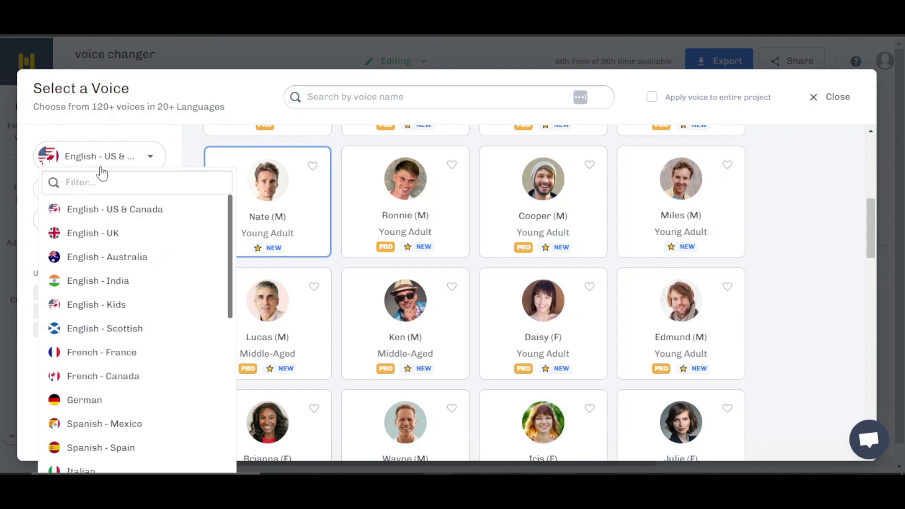
left_click(114, 214)
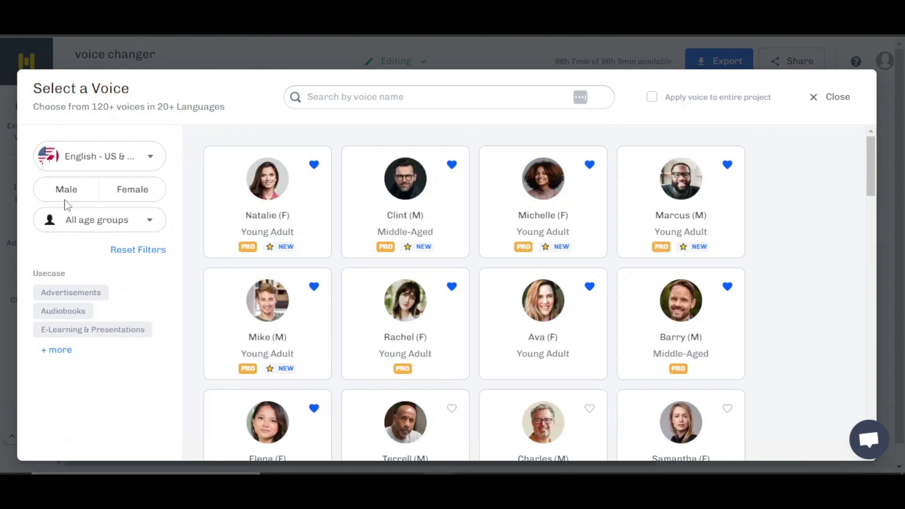
left_click(134, 192)
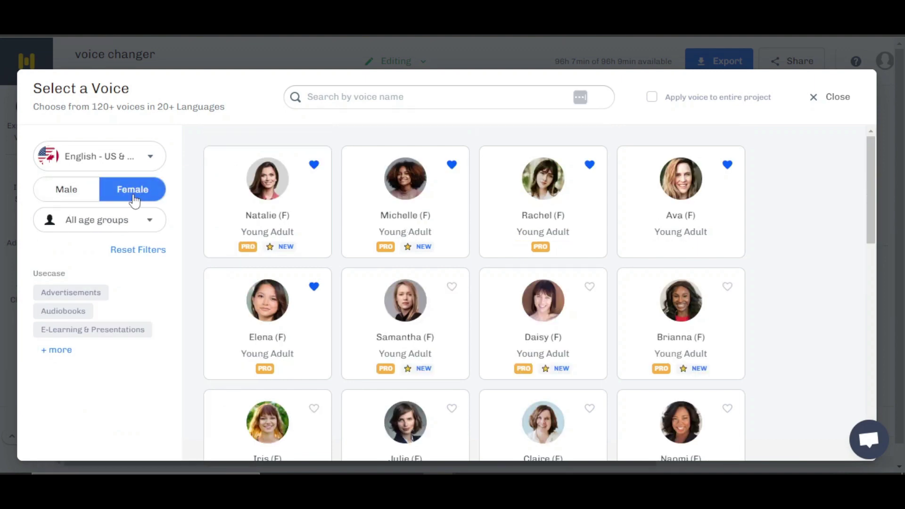
left_click(134, 198)
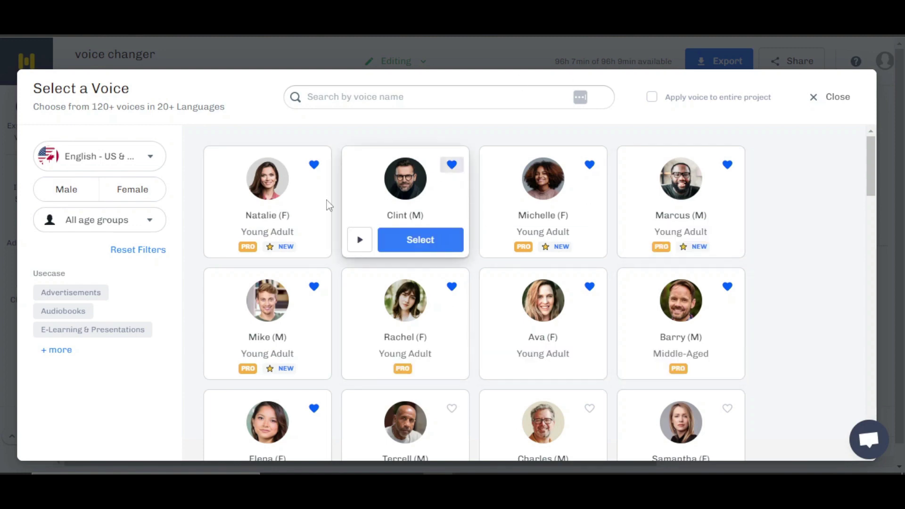
Filter the voice list to Female voices in the Young age group.
left_click(106, 219)
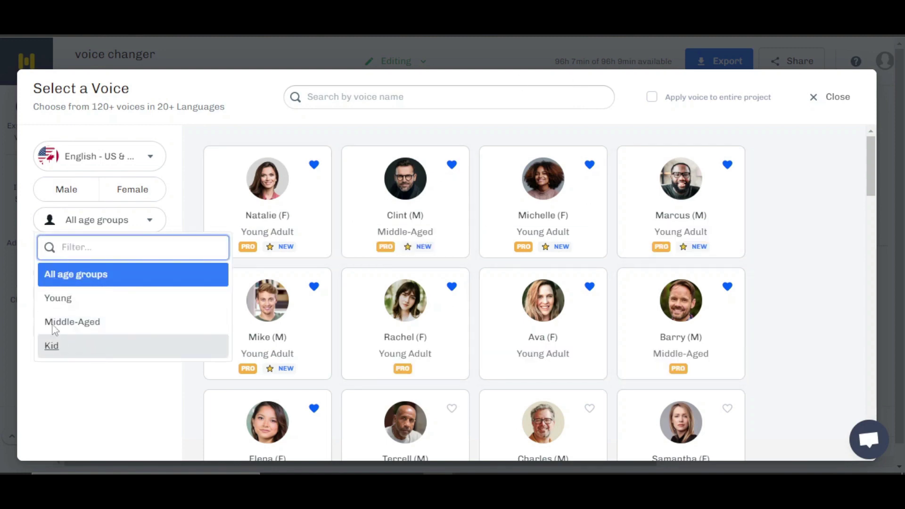
left_click(133, 189)
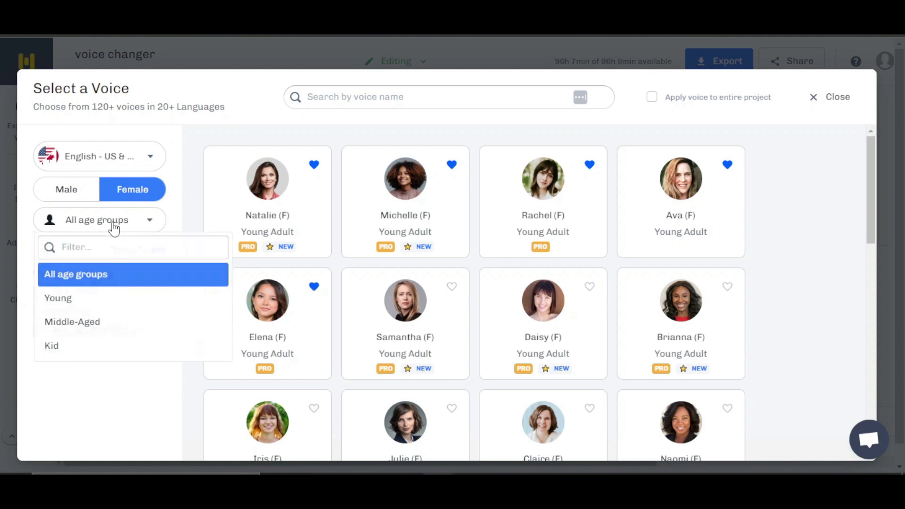
left_click(115, 224)
left_click(97, 309)
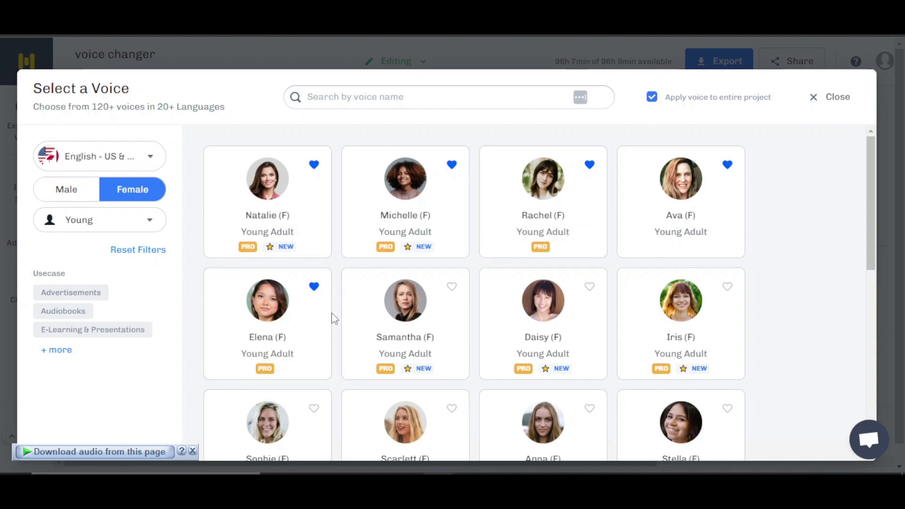
mouse_move(272, 369)
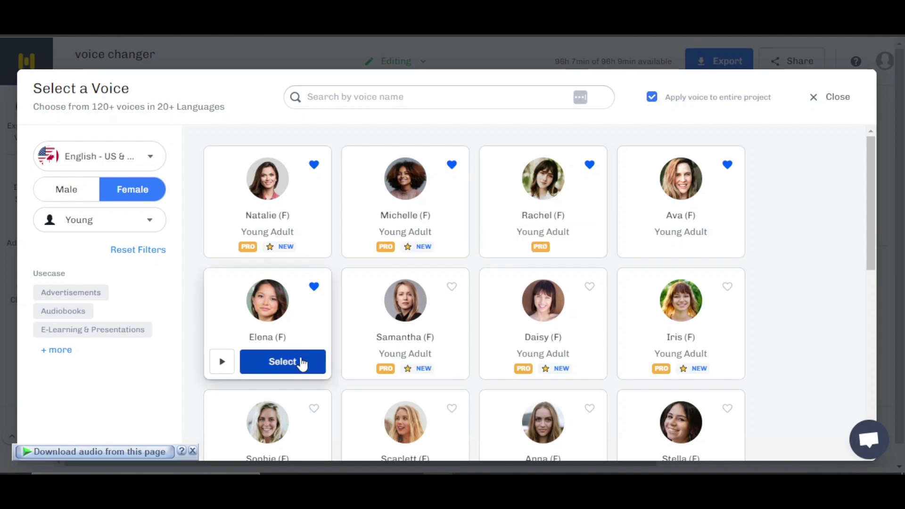
Choose Elena (F) as the project voice.
left_click(298, 363)
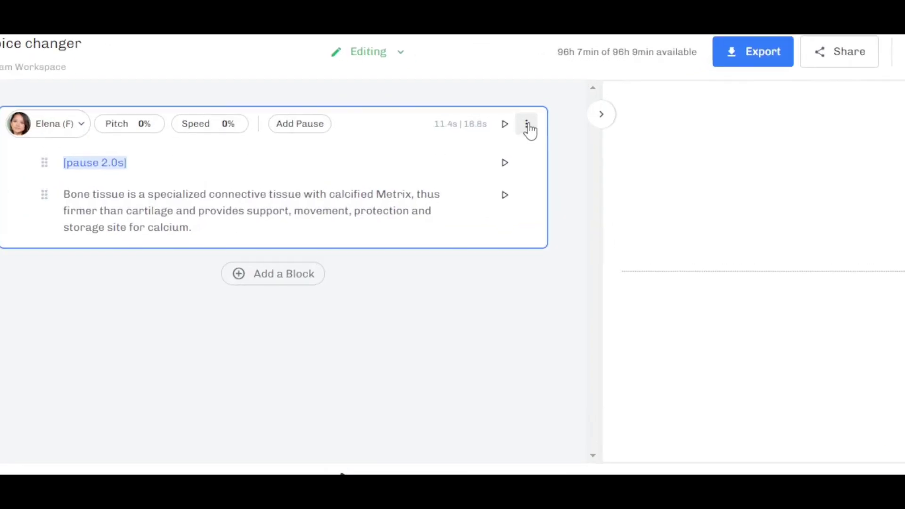
left_click(701, 133)
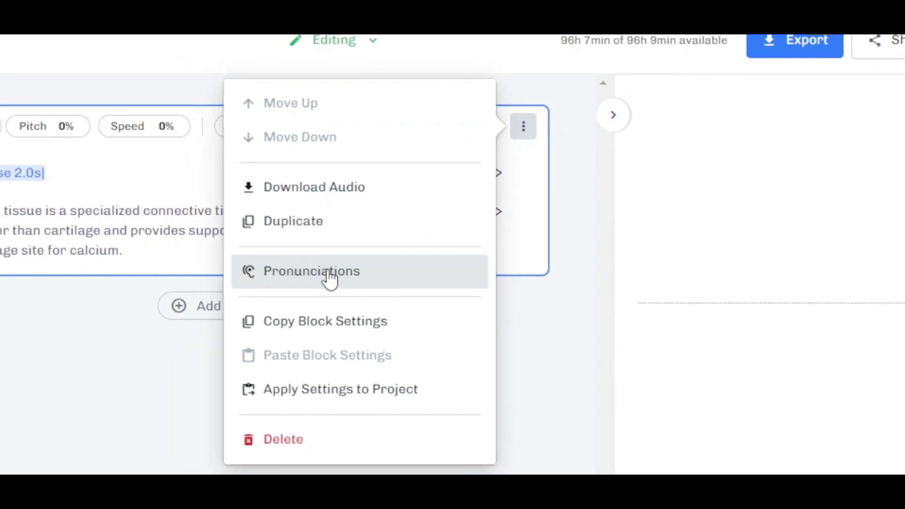
left_click(161, 342)
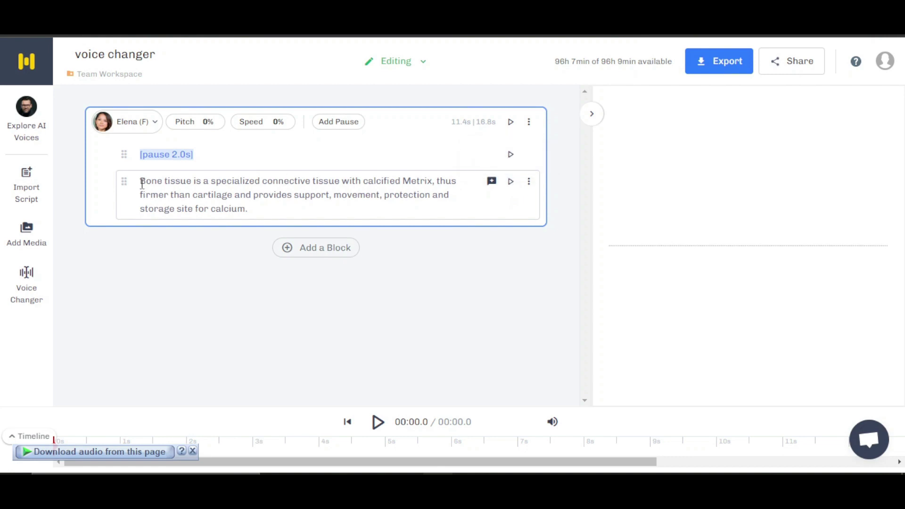
left_click_drag(144, 183, 265, 210)
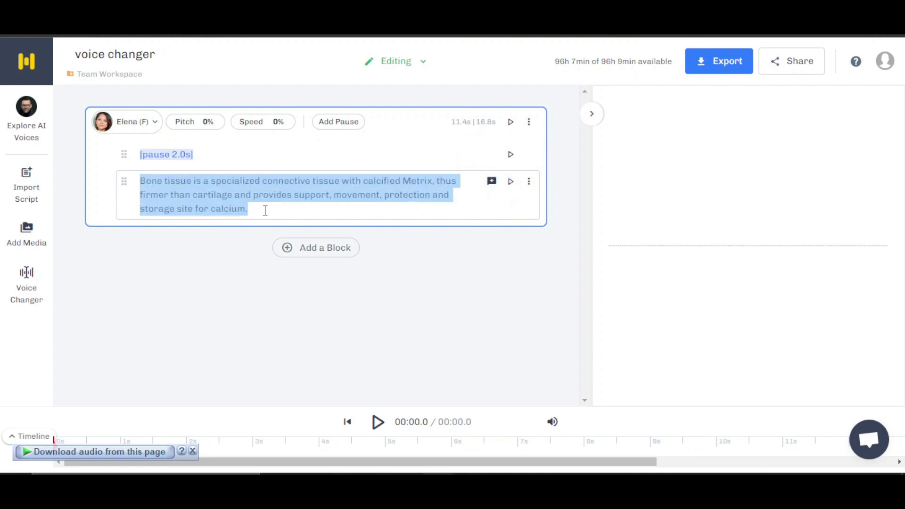
left_click(265, 211)
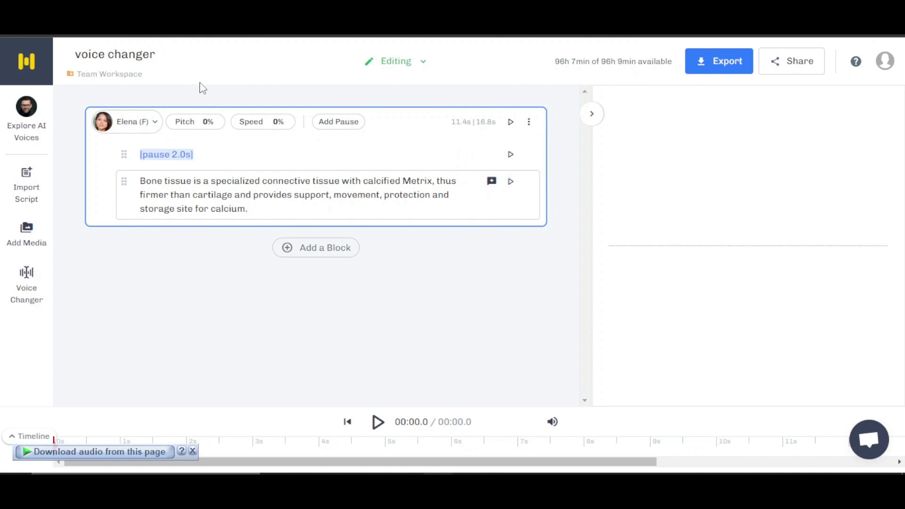
Reapply Elena to the Bone tissue block and play the revoiced audio.
left_click(123, 128)
mouse_move(223, 185)
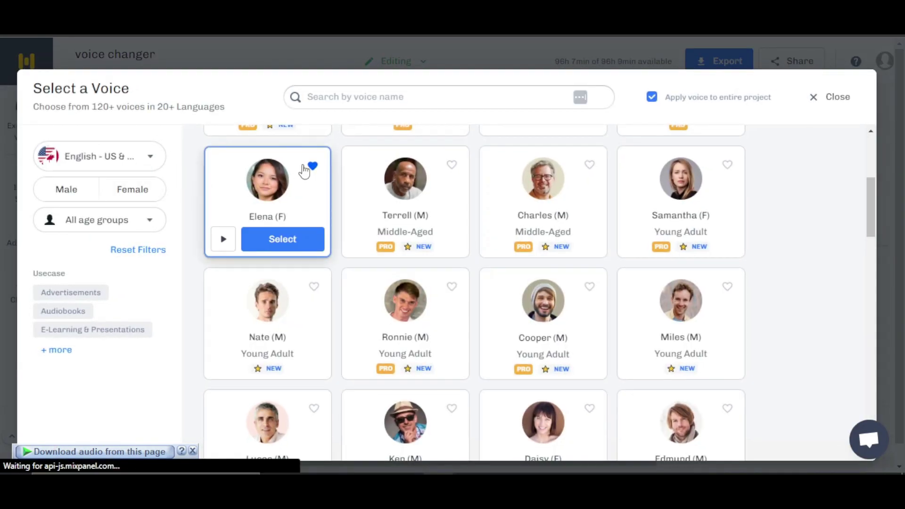
left_click(298, 235)
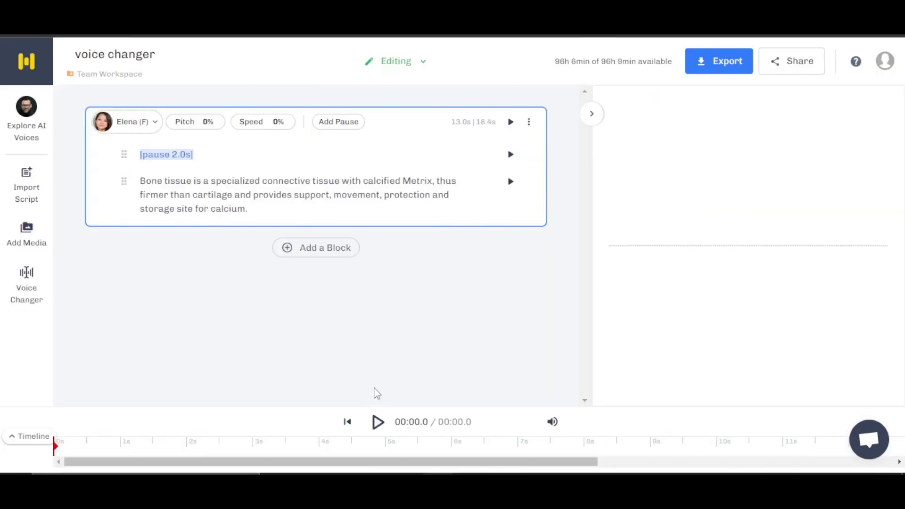
left_click(377, 421)
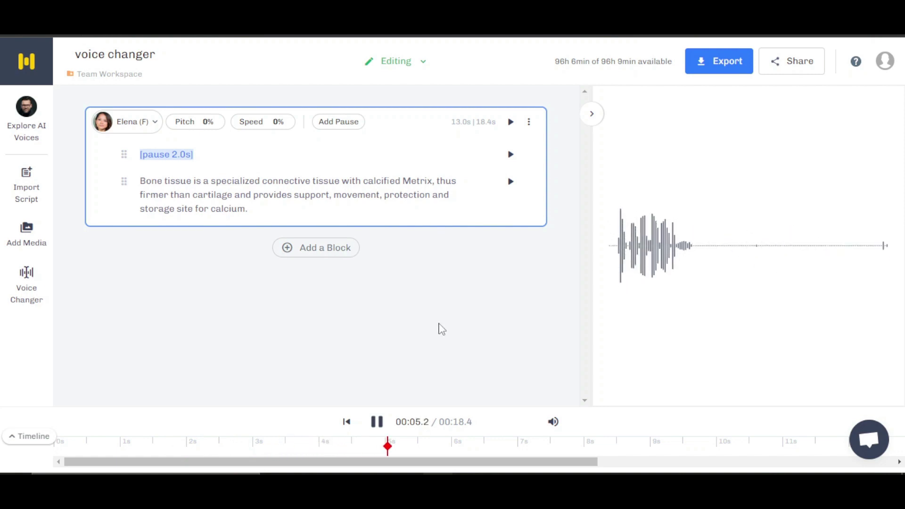
Pause the Elena preview and bring up the Select Download Format options.
left_click(377, 421)
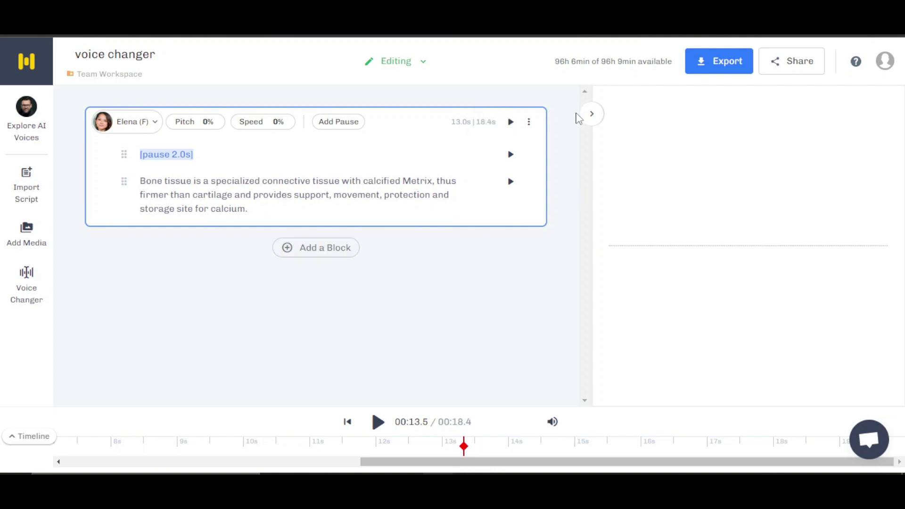
left_click(717, 58)
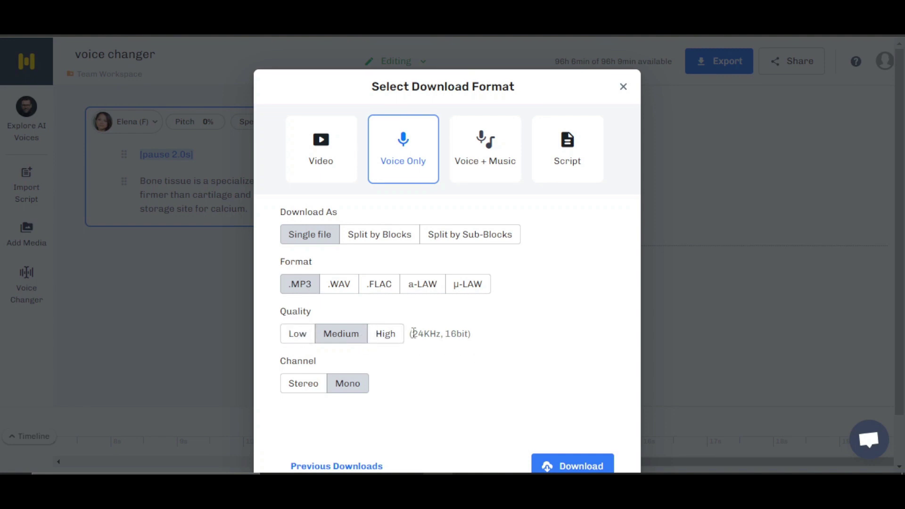
Download the voice-only single .MP3 file and discard the successful-export notice.
left_click_drag(413, 333, 475, 332)
left_click(446, 362)
left_click(561, 467)
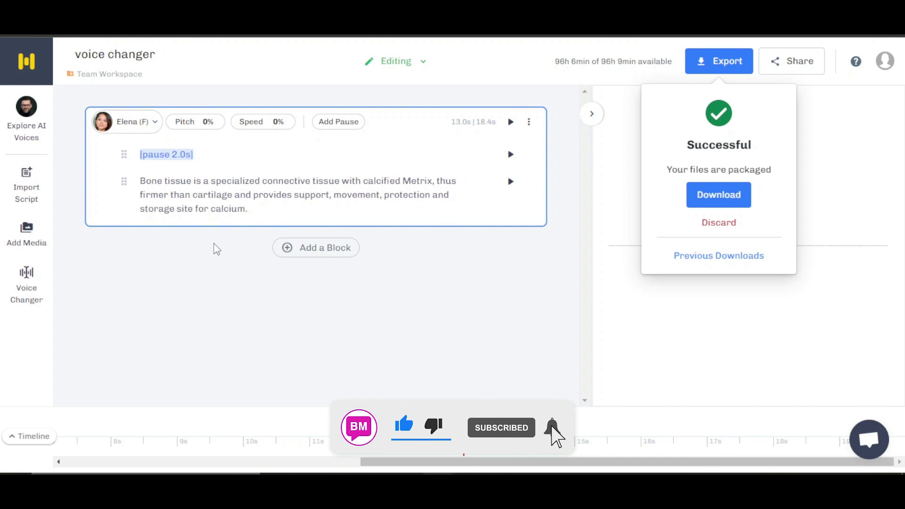
left_click(705, 223)
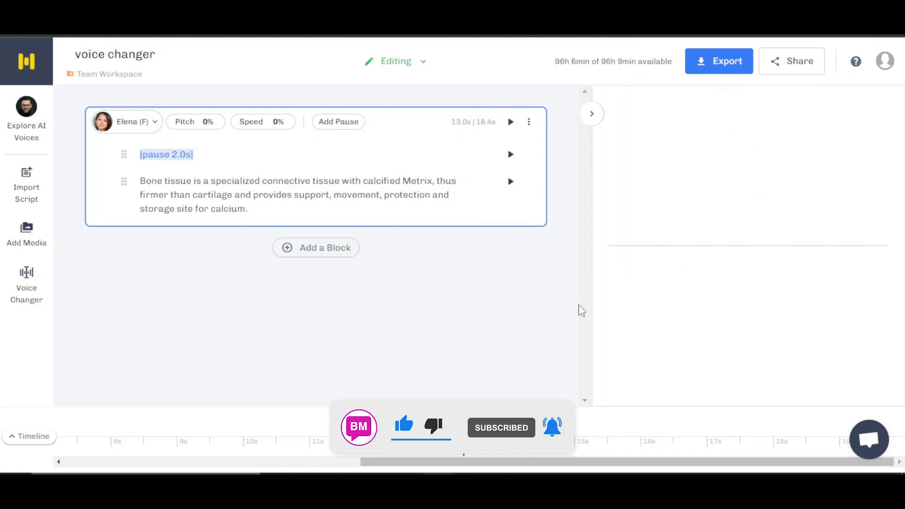